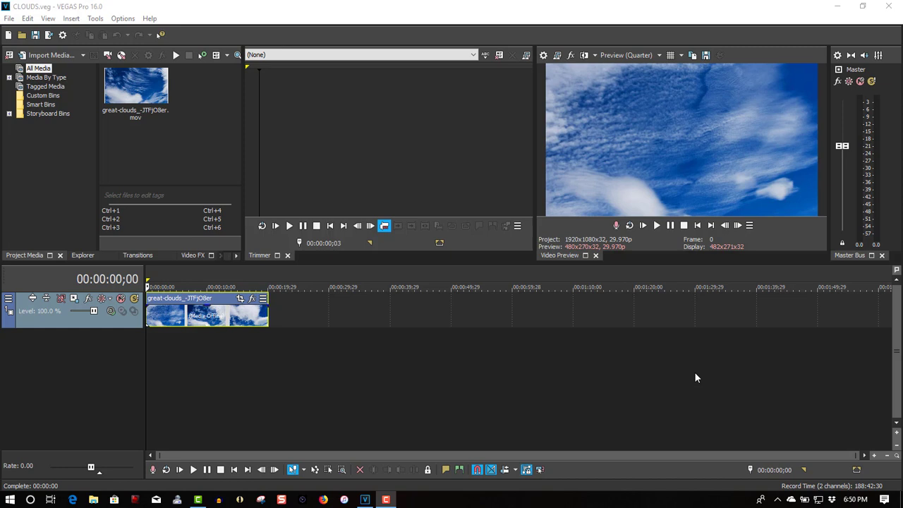
Step: Preview the cloud footage, then add a (Legacy) Text Default Text event on a new track
click(655, 226)
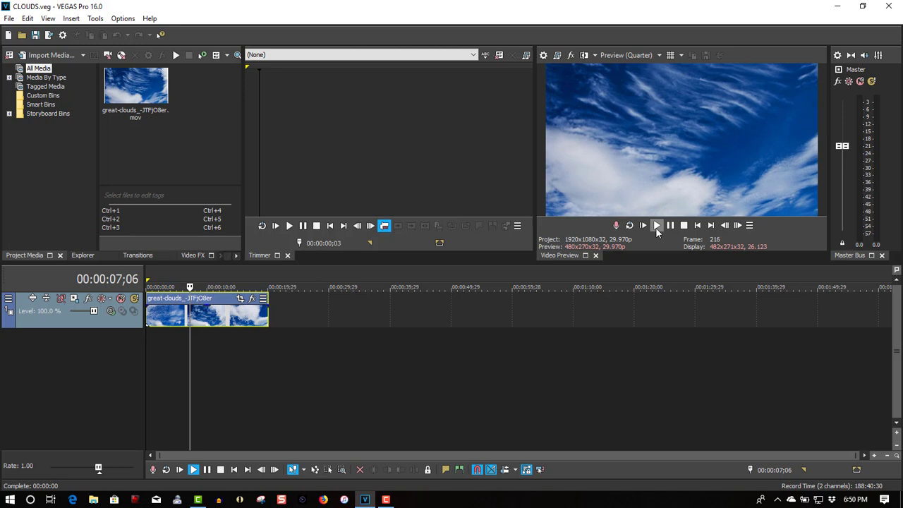
click(689, 228)
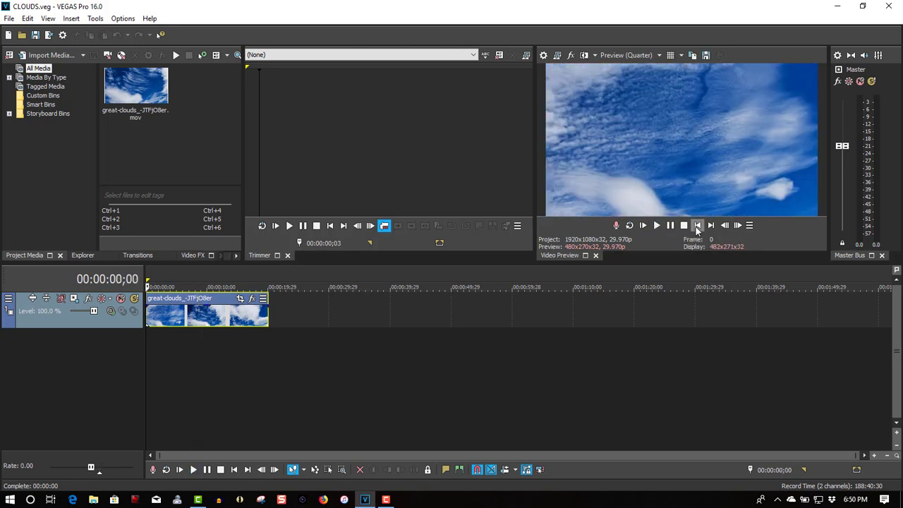
click(236, 256)
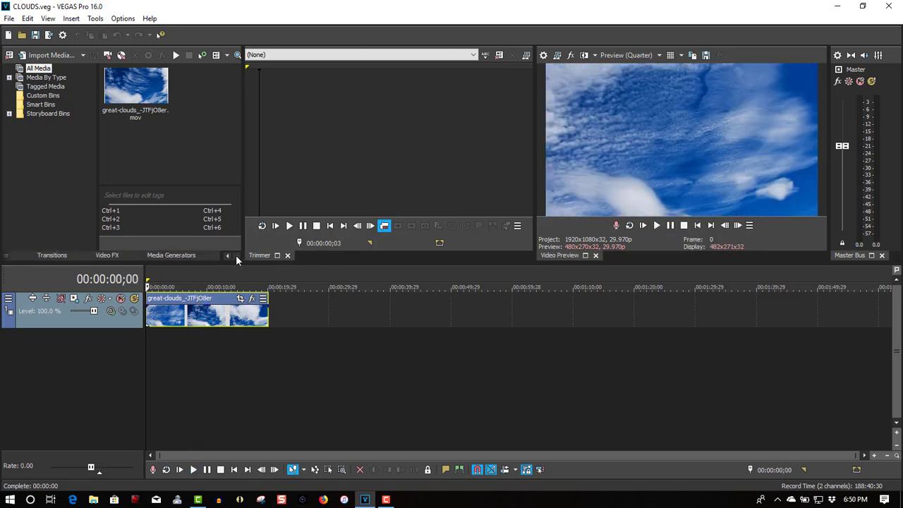
click(180, 255)
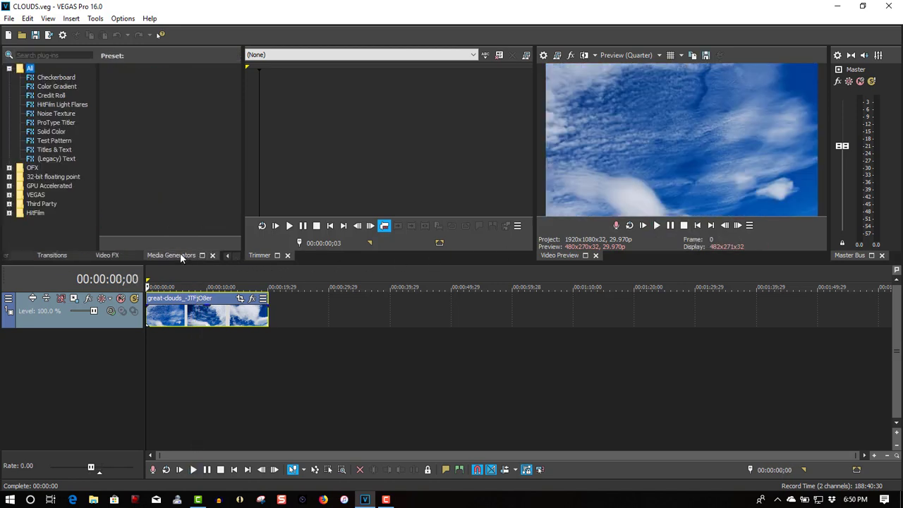
click(55, 158)
drag(132, 88, 146, 350)
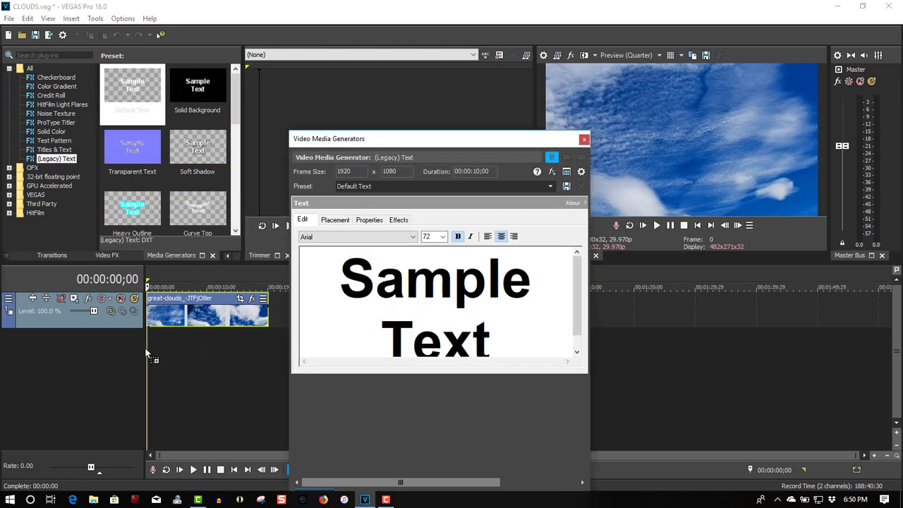
Step: Replace the sample text with CLOUDS and set it in the Impact font
click(519, 340)
drag(503, 301, 310, 246)
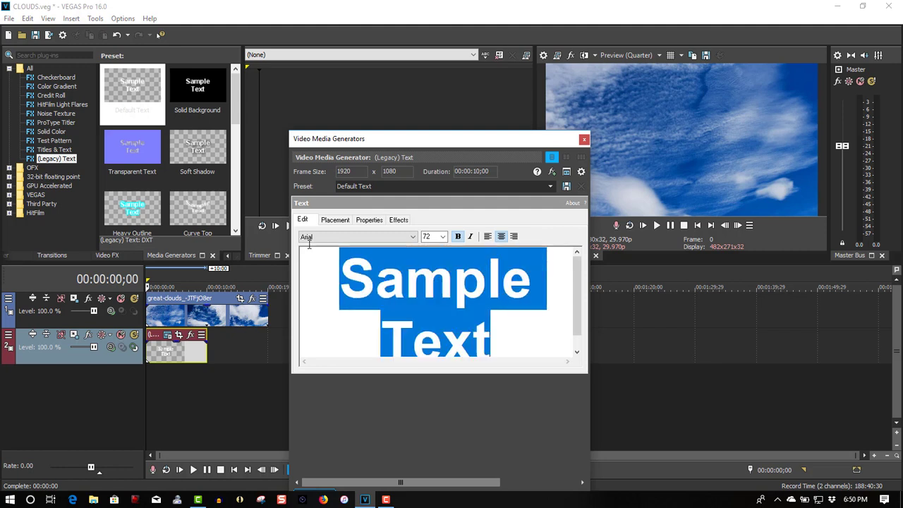
text(C)
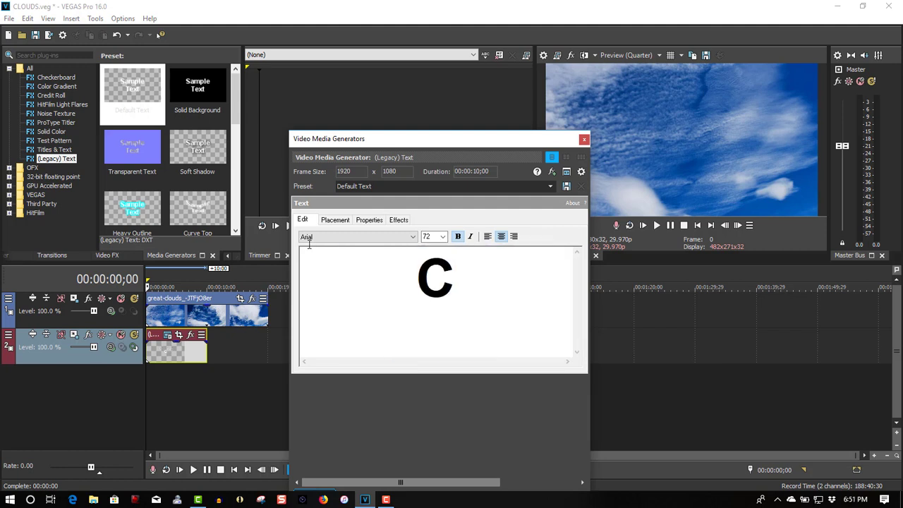
text(LOUDS)
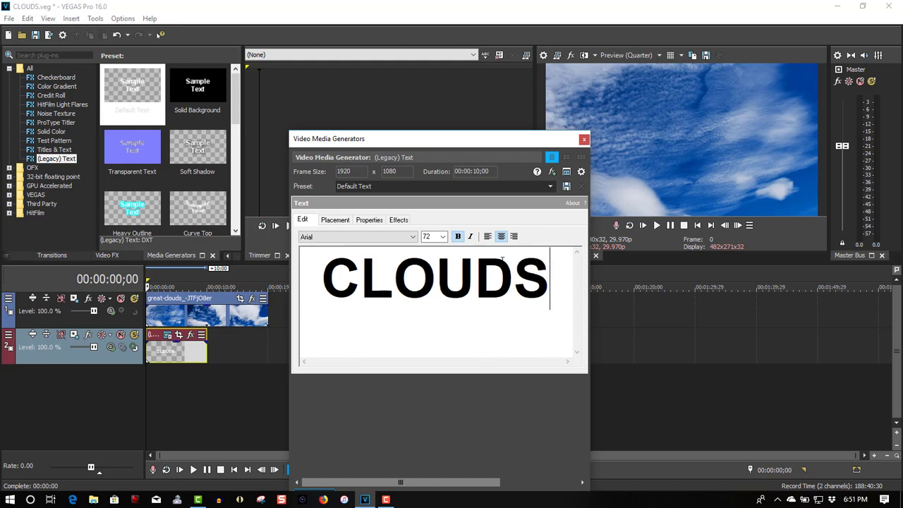
drag(563, 280, 305, 292)
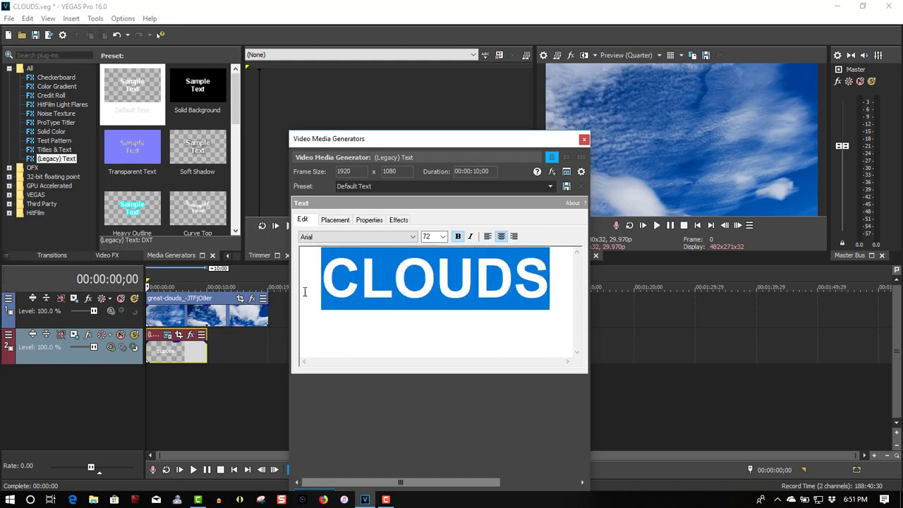
click(413, 236)
drag(415, 290, 422, 363)
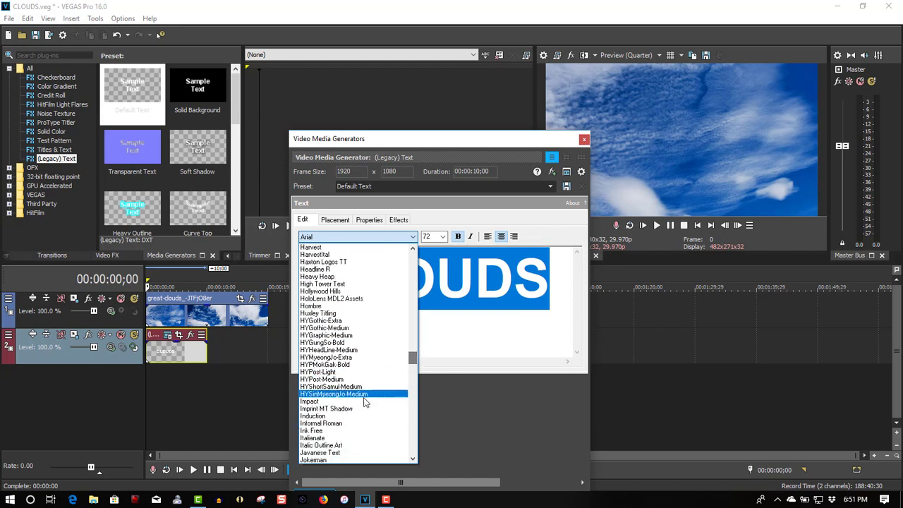
click(361, 401)
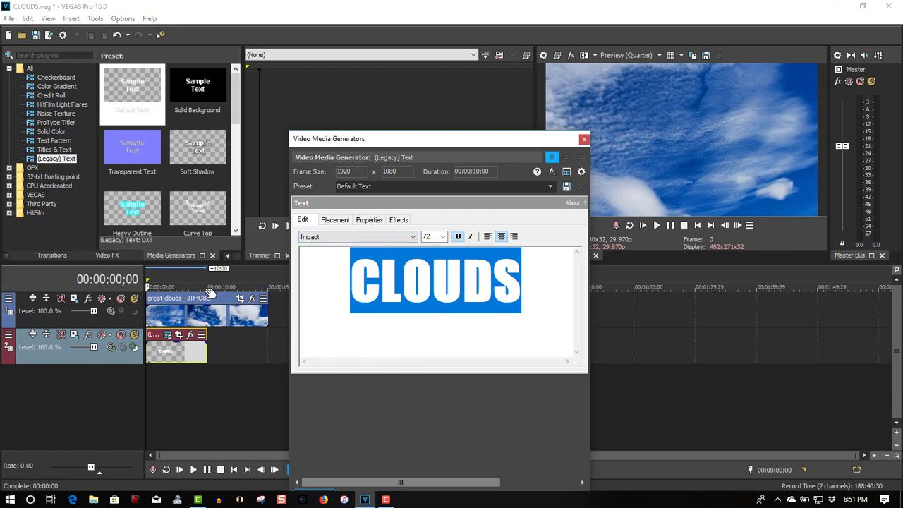
click(162, 284)
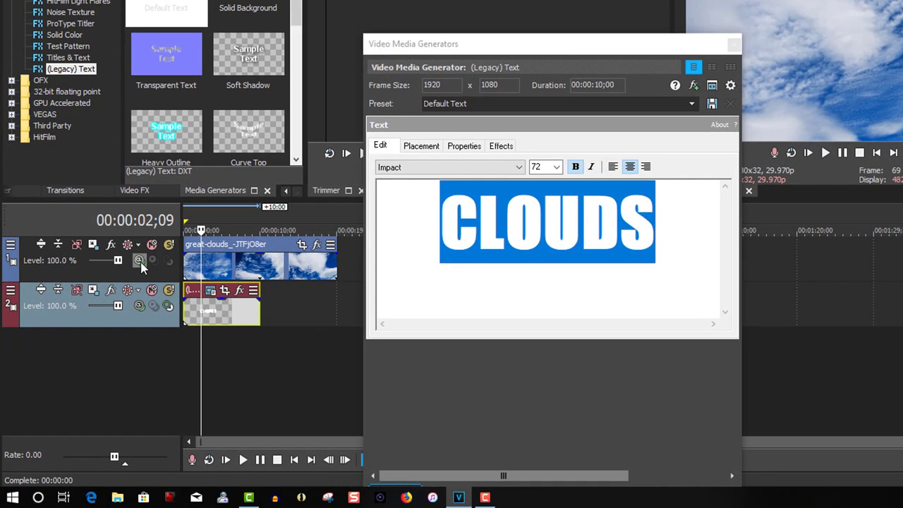
Step: Set the cloud track's compositing mode to Multiply (Mask)
click(140, 261)
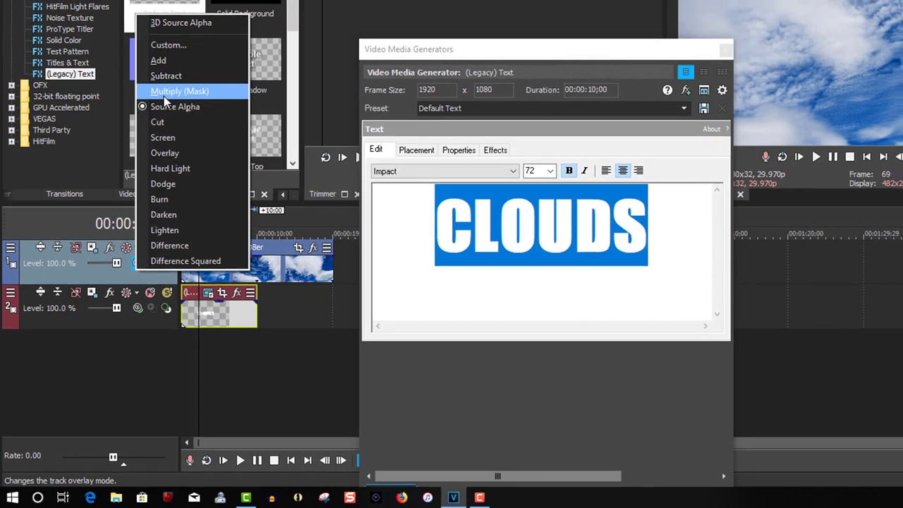
click(167, 87)
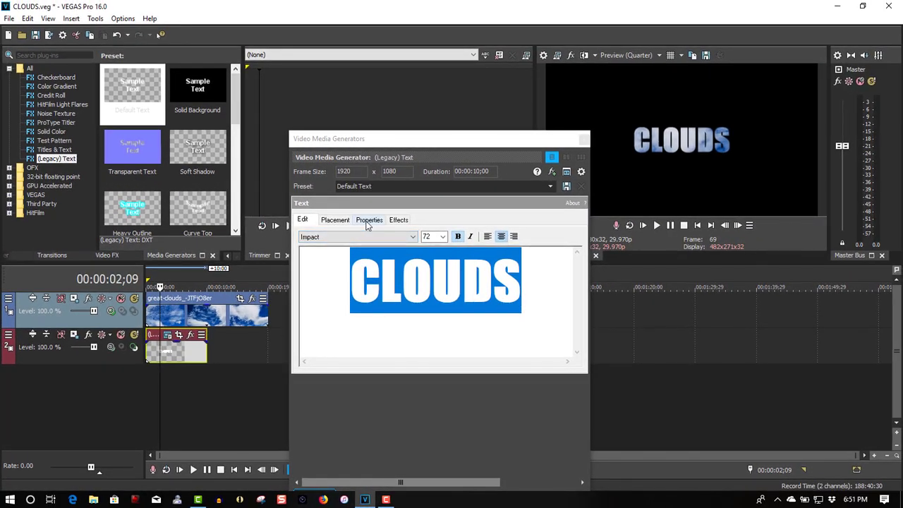
Step: Give the CLOUDS text scaling 2.053, tracking 1.129 and a black (0,0,0) colour
click(368, 221)
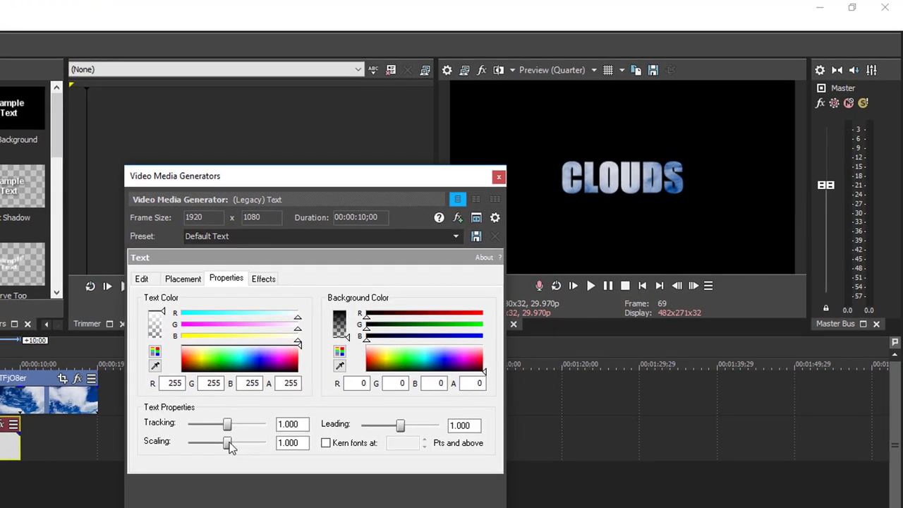
mouse_move(229, 444)
mouse_down()
mouse_move(243, 446)
mouse_move(235, 428)
mouse_up()
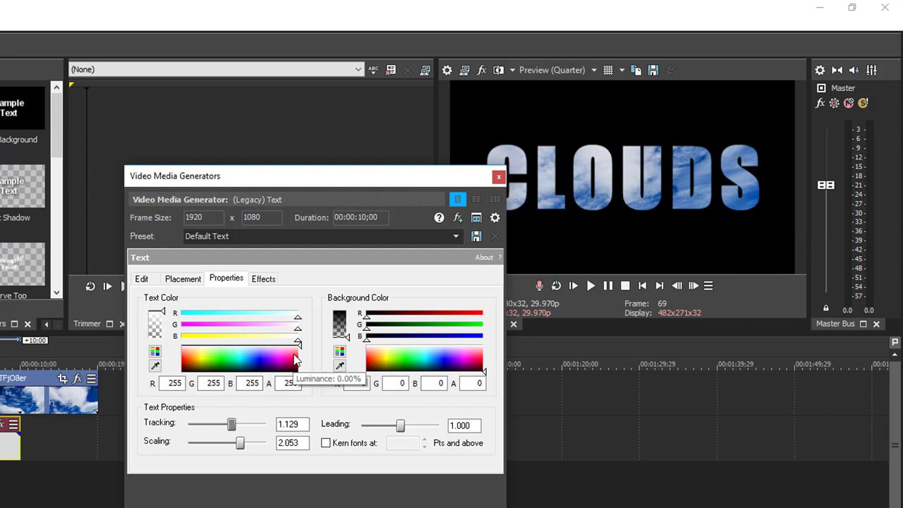
click(281, 358)
drag(271, 362, 180, 379)
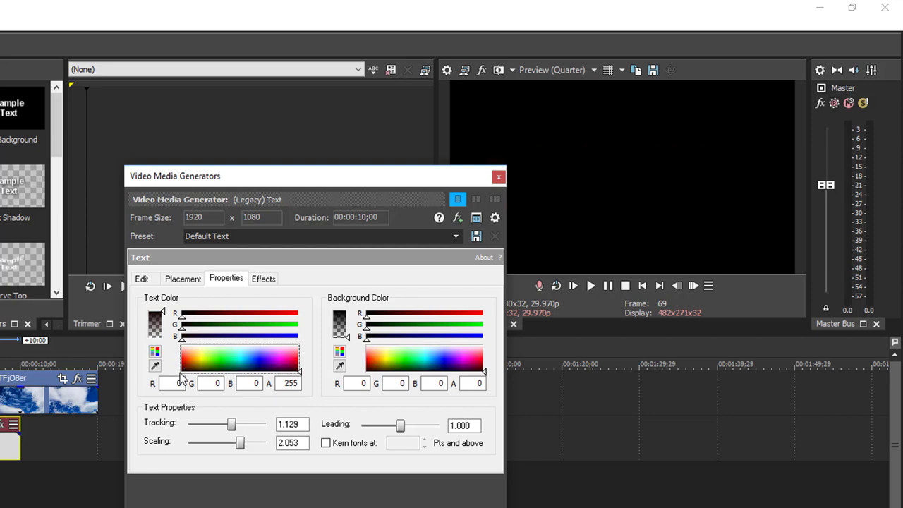
Step: Turn on Draw Outline for the CLOUDS text with a pure white outline colour
click(260, 281)
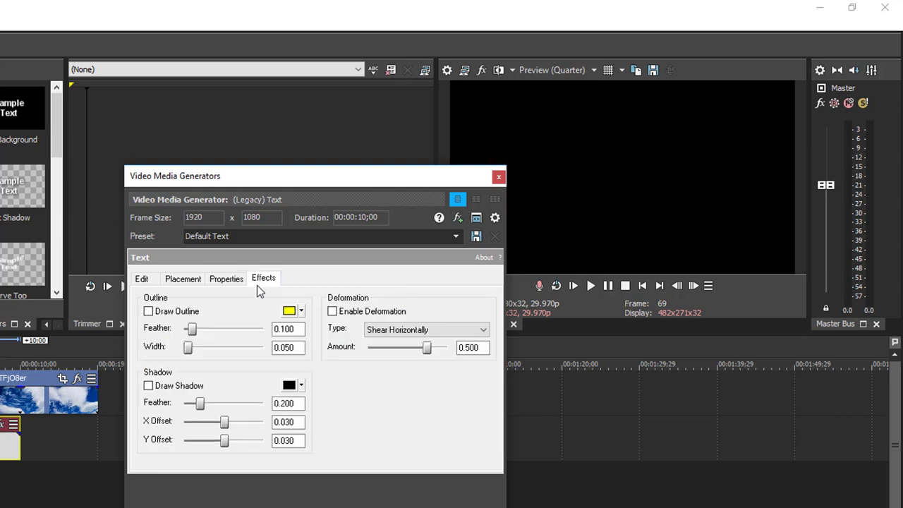
click(156, 313)
click(288, 311)
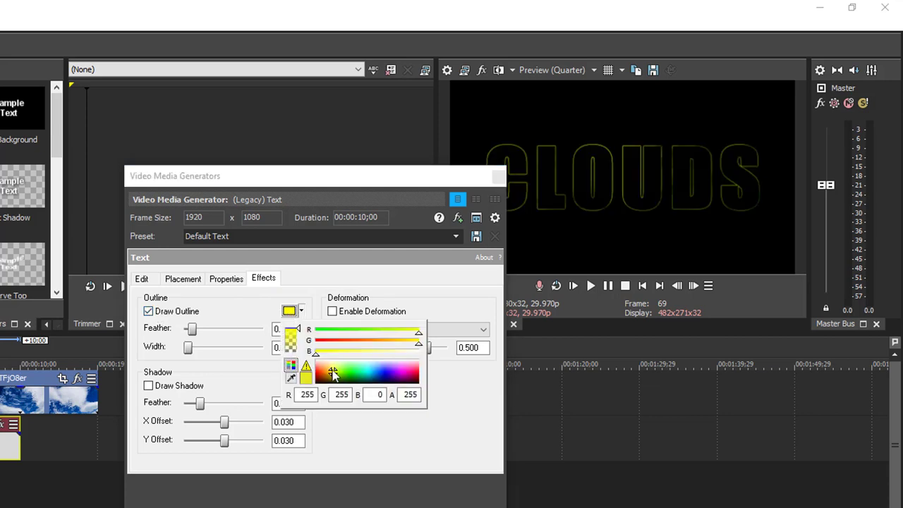
click(327, 372)
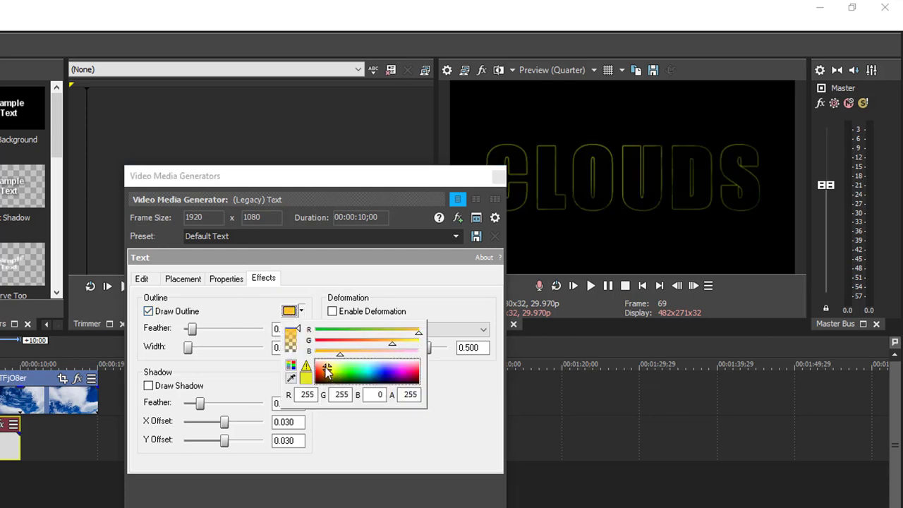
drag(327, 372, 314, 363)
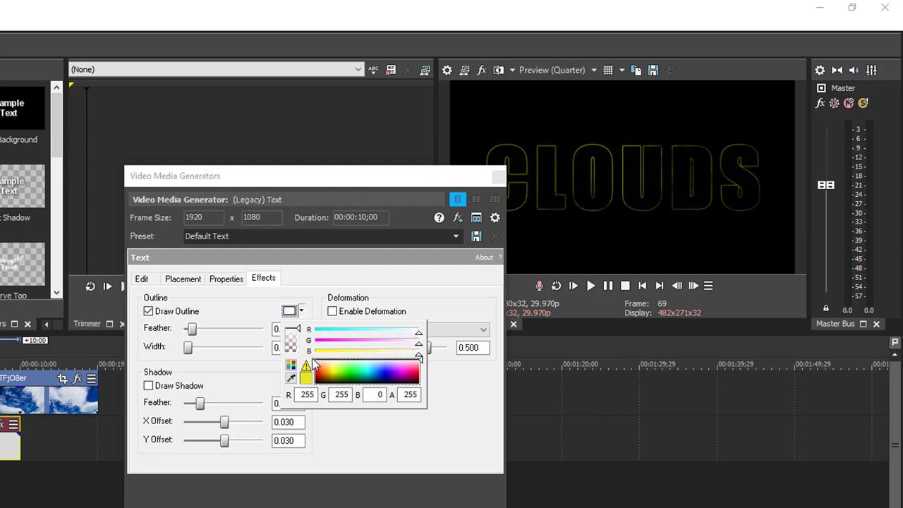
drag(315, 364, 314, 364)
Step: Set the outline width to 0.827 and feather to 0.209
click(190, 351)
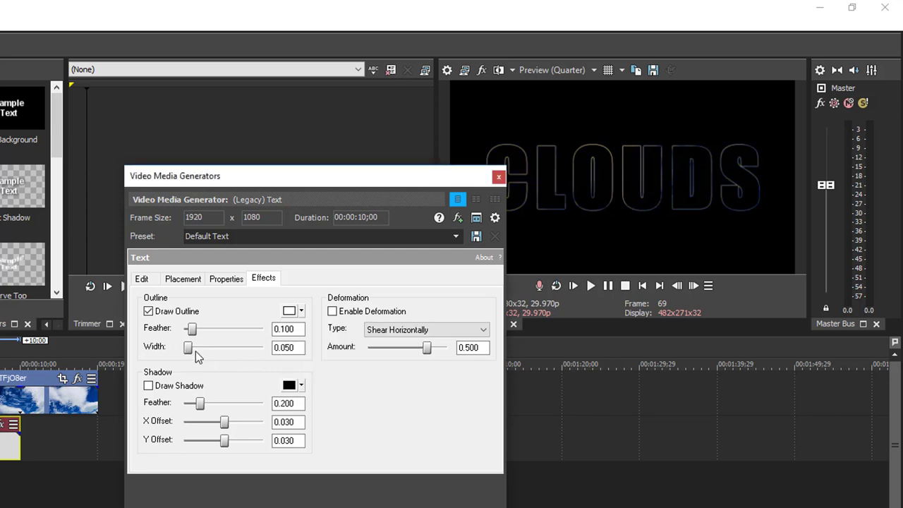
drag(195, 351, 252, 350)
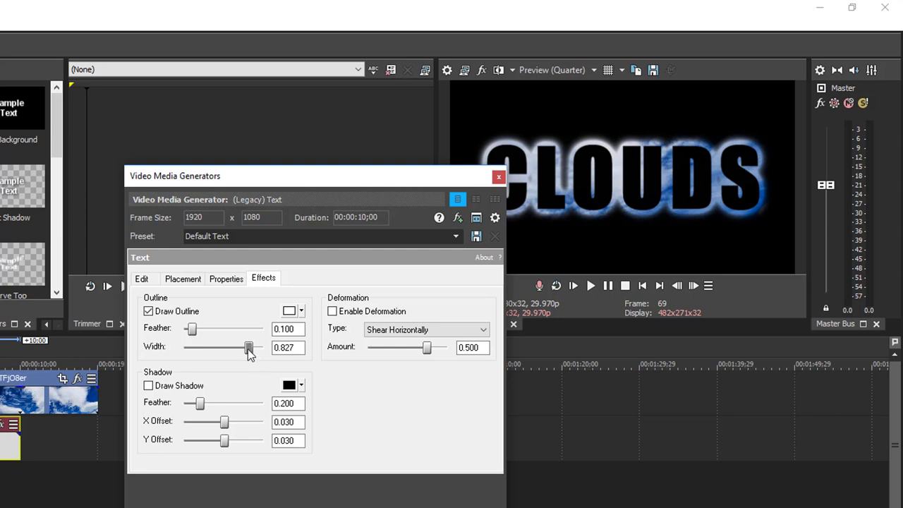
mouse_move(192, 330)
mouse_down()
mouse_move(220, 332)
mouse_move(192, 331)
mouse_move(201, 331)
mouse_up()
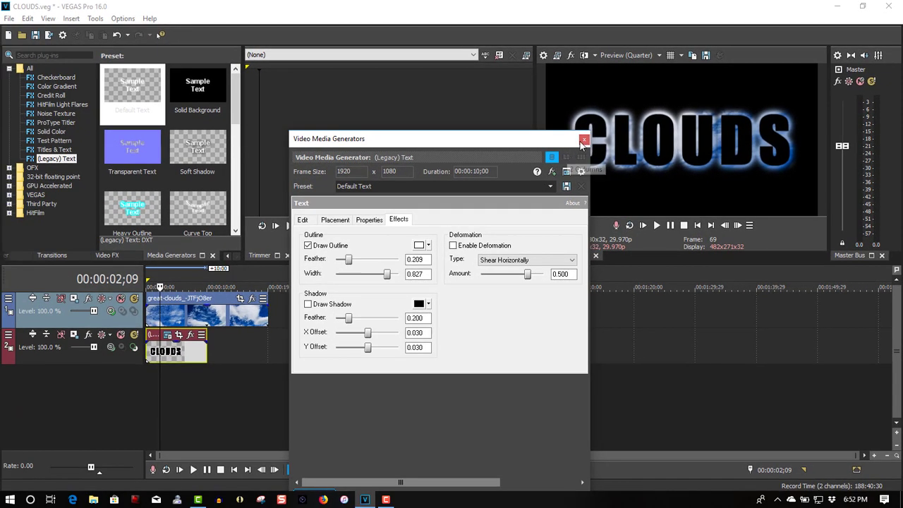
Step: Stretch the CLOUDS event to the cloud clip's end and play the title from the start
click(499, 177)
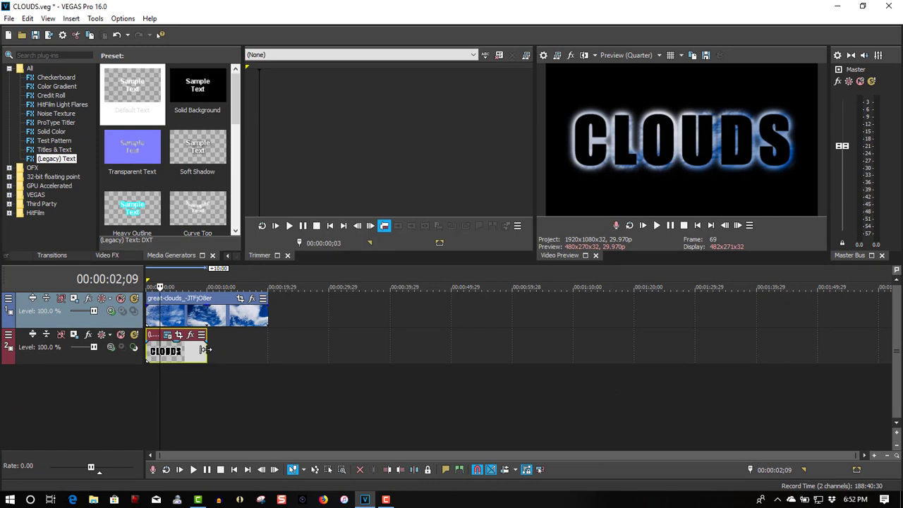
drag(206, 349, 262, 353)
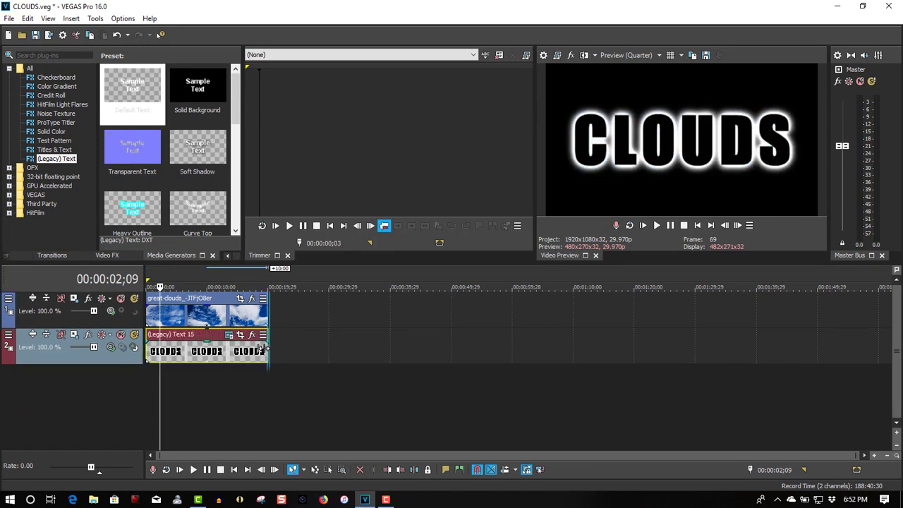
click(698, 225)
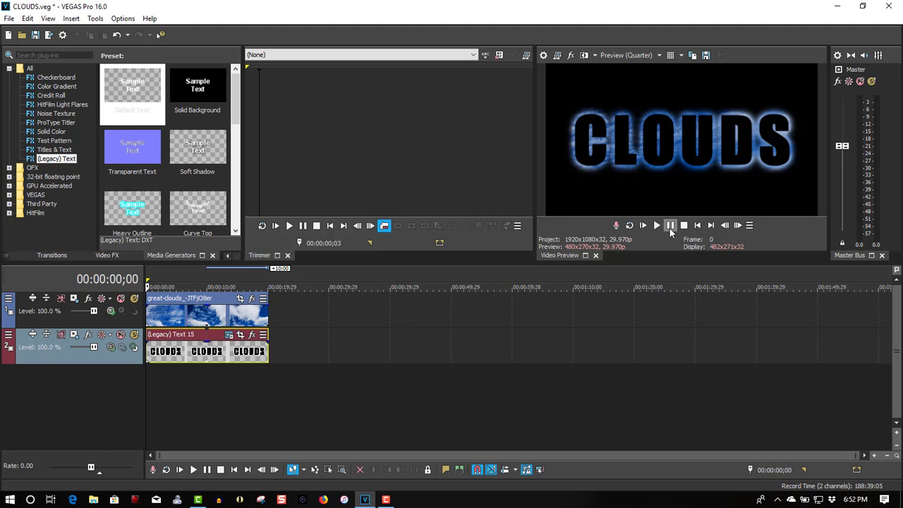
click(657, 226)
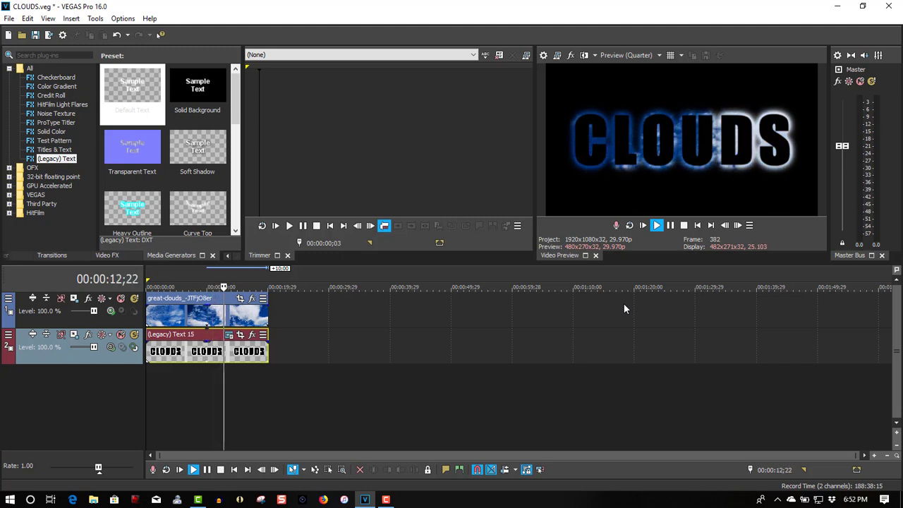
click(671, 226)
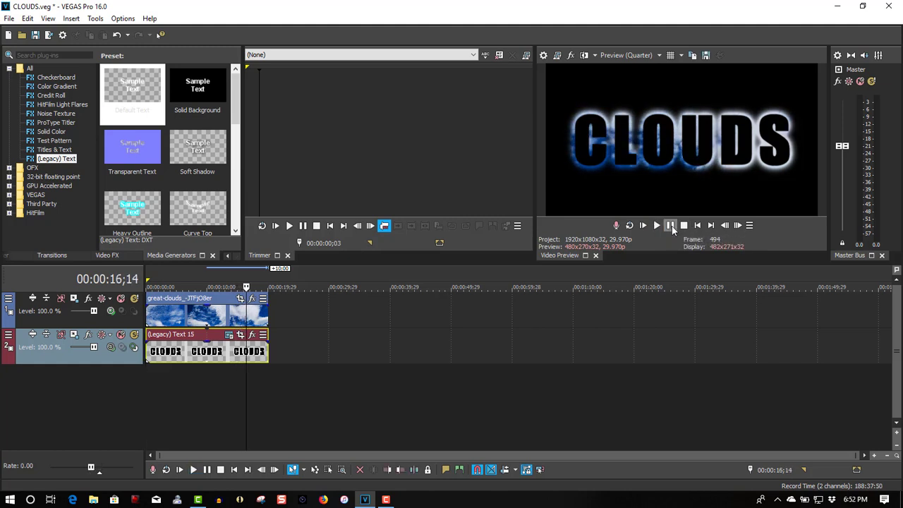